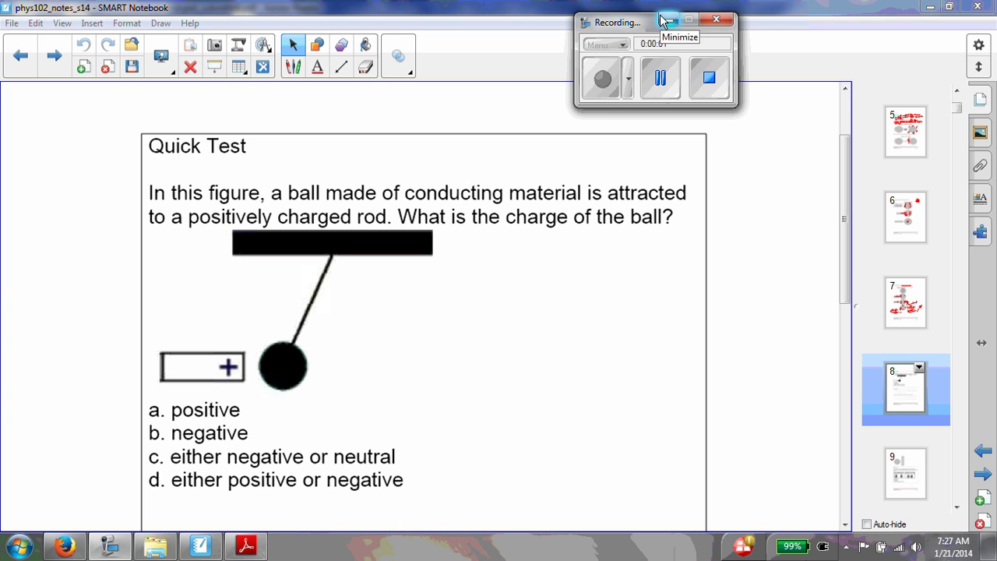
- Bring Adobe Reader's merged ConcepTest PDF to the front, showing page 301 of 335
left_click(661, 20)
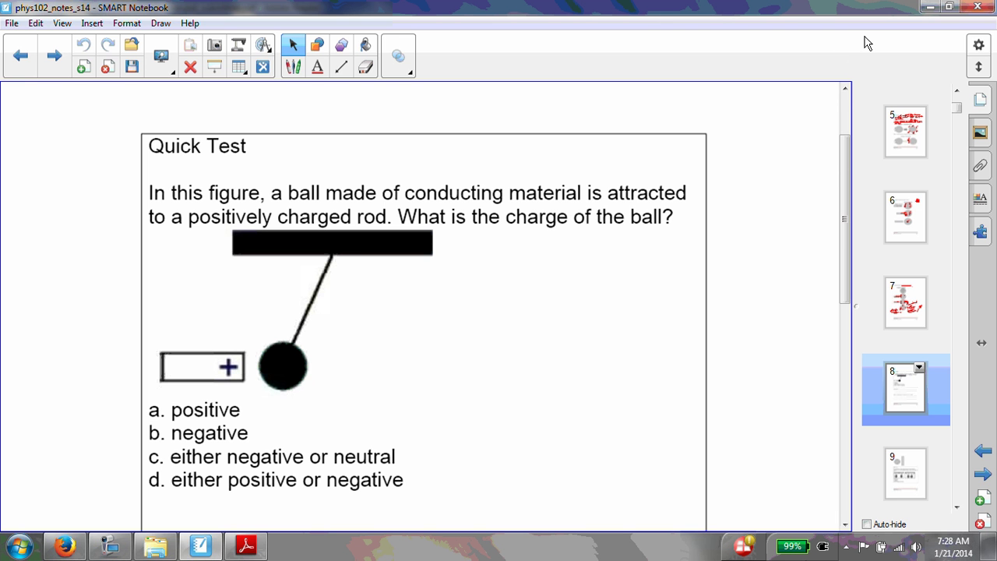
left_click(247, 545)
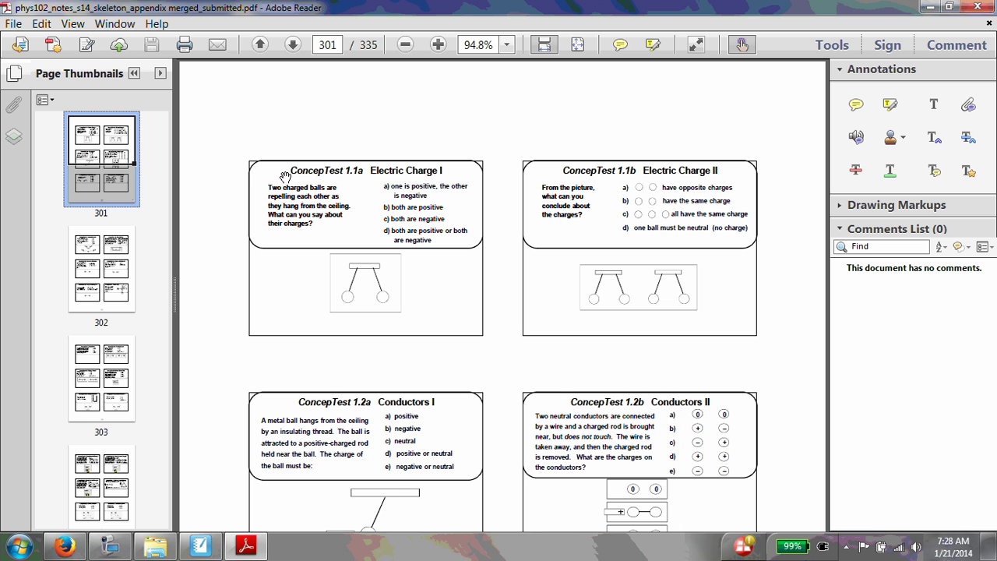
- Review the Electric Charge and Conductors ConcepTest slides, then minimize Adobe Reader
scroll(298, 213, "down", 2)
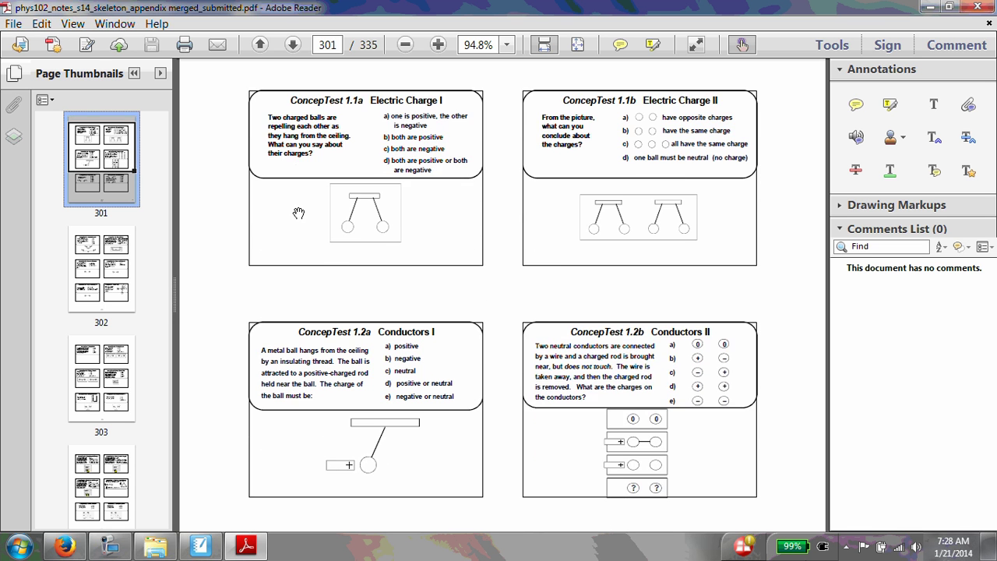
scroll(303, 214, "down", 6)
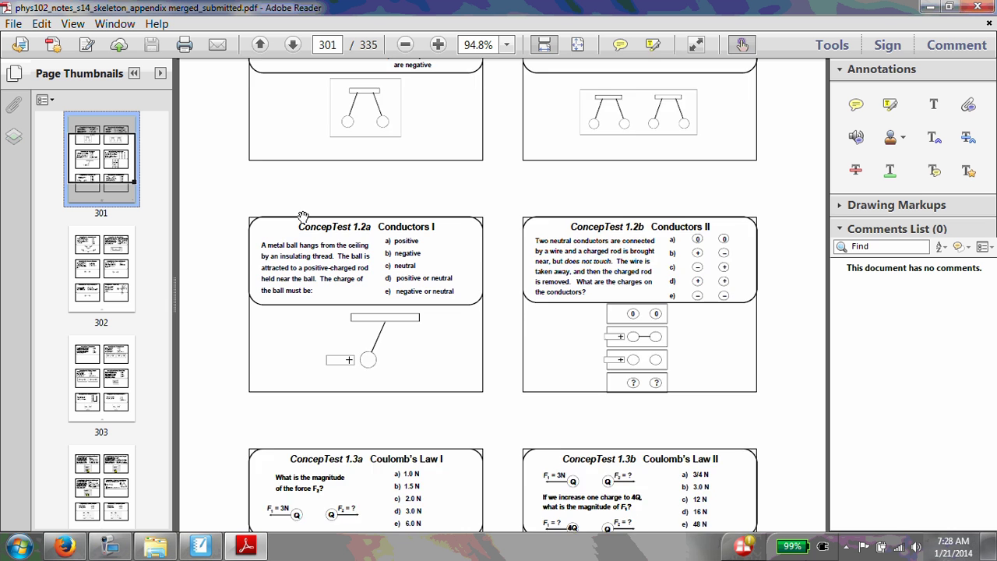
scroll(303, 216, "up", 5)
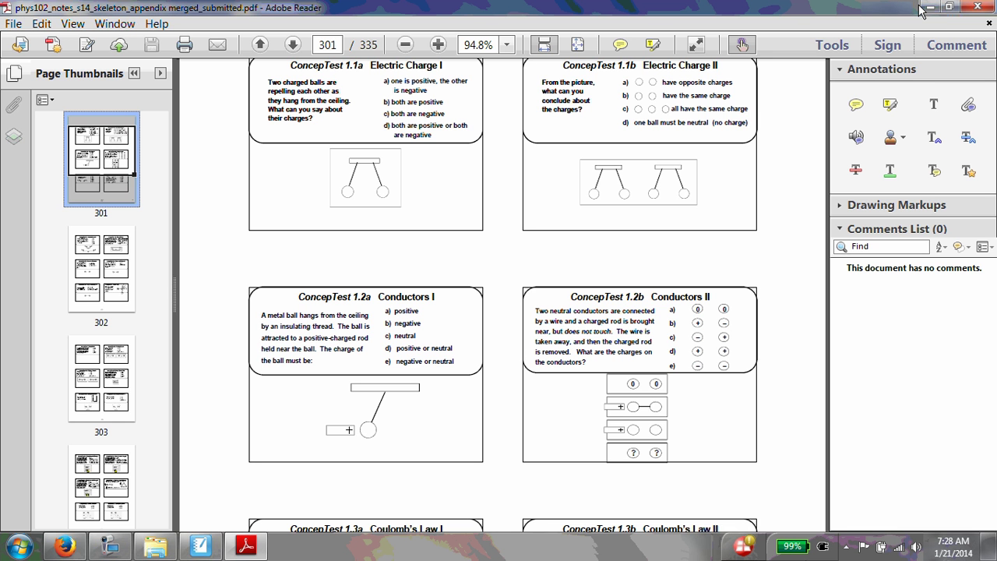
left_click(925, 8)
- Begin handwriting the 'In insulators' definition with the pen, erasing the mistaken word 'don'
scroll(346, 362, "down", 3)
scroll(346, 374, "down", 3)
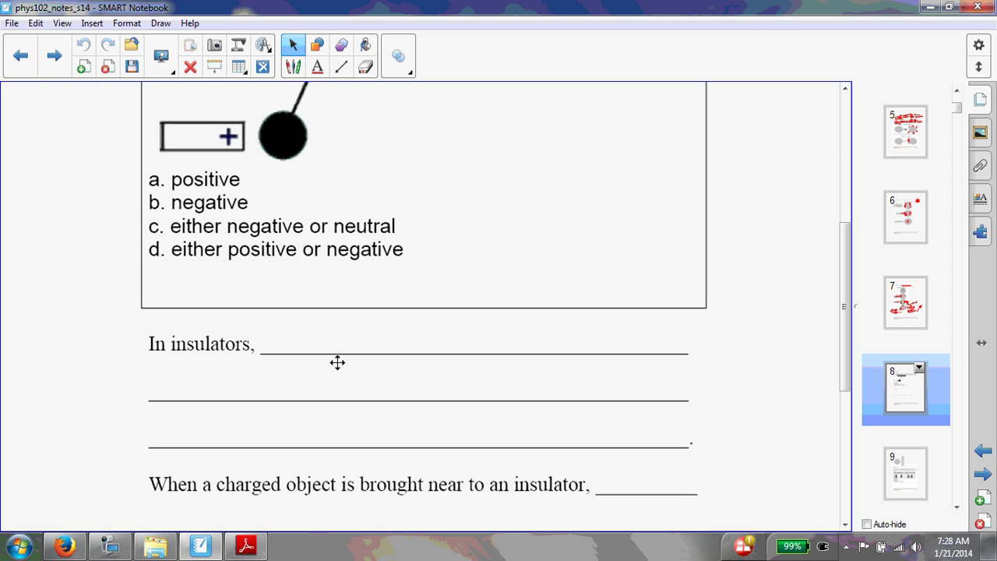
left_click(293, 67)
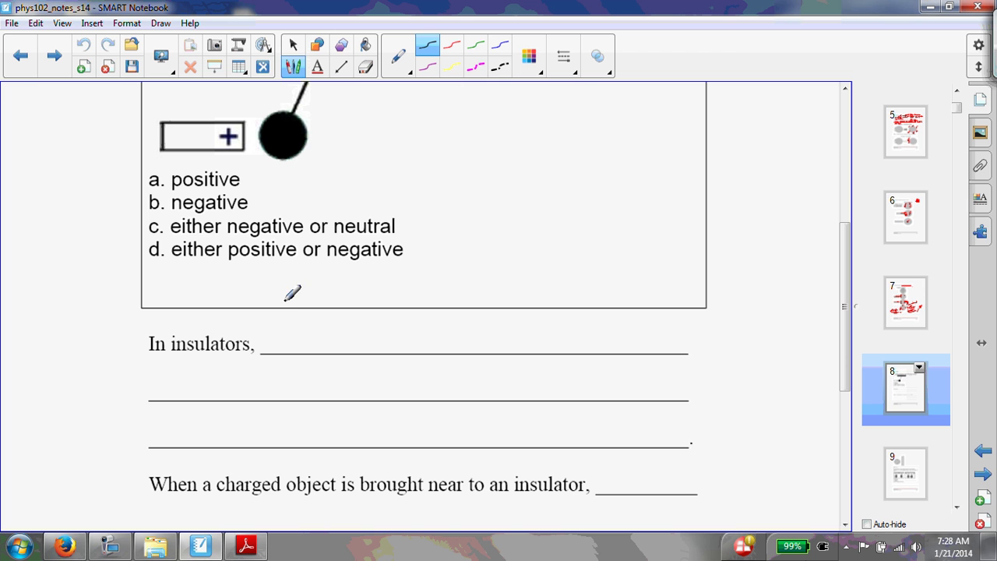
mouse_move(281, 320)
left_mouse_down()
mouse_move(278, 348)
mouse_move(293, 328)
mouse_move(310, 343)
mouse_move(401, 334)
mouse_move(402, 348)
mouse_move(429, 319)
mouse_move(432, 334)
mouse_move(458, 347)
left_mouse_up()
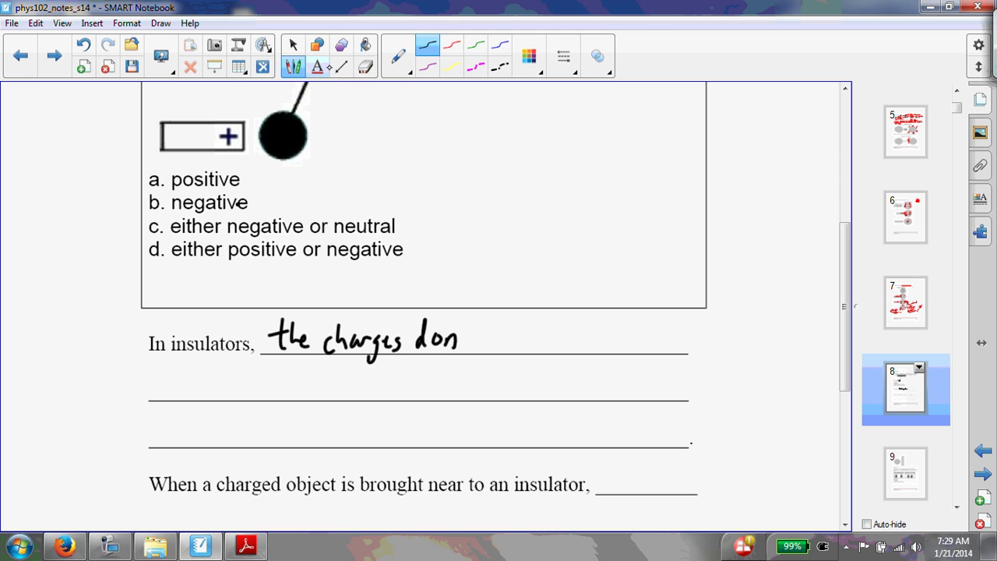
left_click(366, 66)
mouse_move(444, 331)
left_mouse_down()
mouse_move(423, 339)
mouse_move(452, 340)
mouse_move(425, 347)
mouse_move(455, 347)
mouse_move(469, 332)
mouse_move(489, 348)
mouse_move(545, 349)
left_mouse_up()
left_click(293, 66)
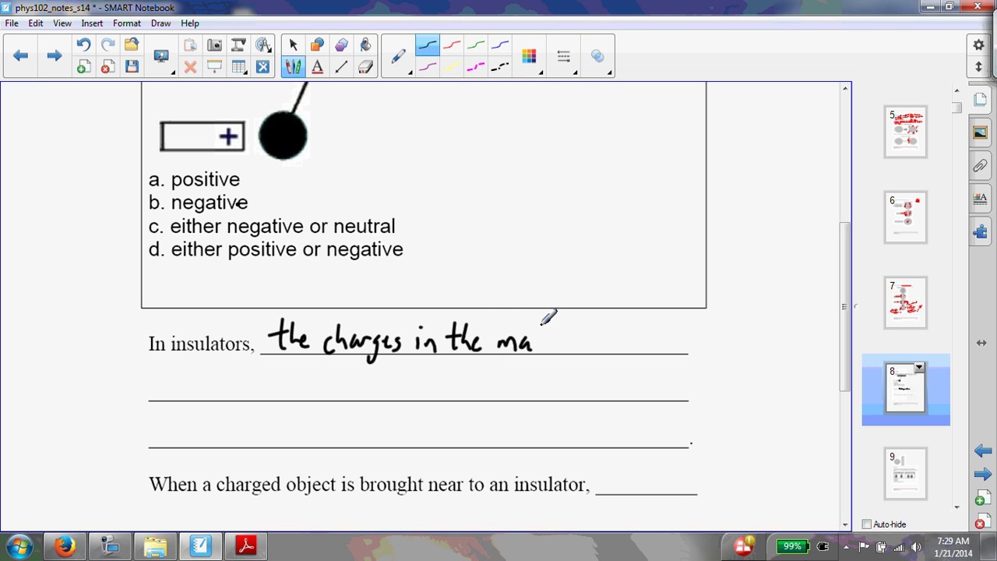
- Finish with 'material don't move, though charges might move along the surface.'
mouse_move(550, 313)
left_mouse_down()
mouse_move(555, 349)
mouse_move(570, 335)
mouse_move(587, 348)
left_mouse_up()
mouse_move(598, 316)
left_mouse_down()
mouse_move(602, 349)
mouse_move(676, 347)
left_mouse_up()
mouse_move(684, 319)
left_mouse_down()
mouse_move(681, 346)
mouse_move(695, 332)
left_mouse_up()
mouse_move(675, 315)
left_mouse_down()
mouse_move(672, 324)
mouse_move(725, 347)
mouse_move(746, 321)
mouse_move(765, 335)
left_mouse_up()
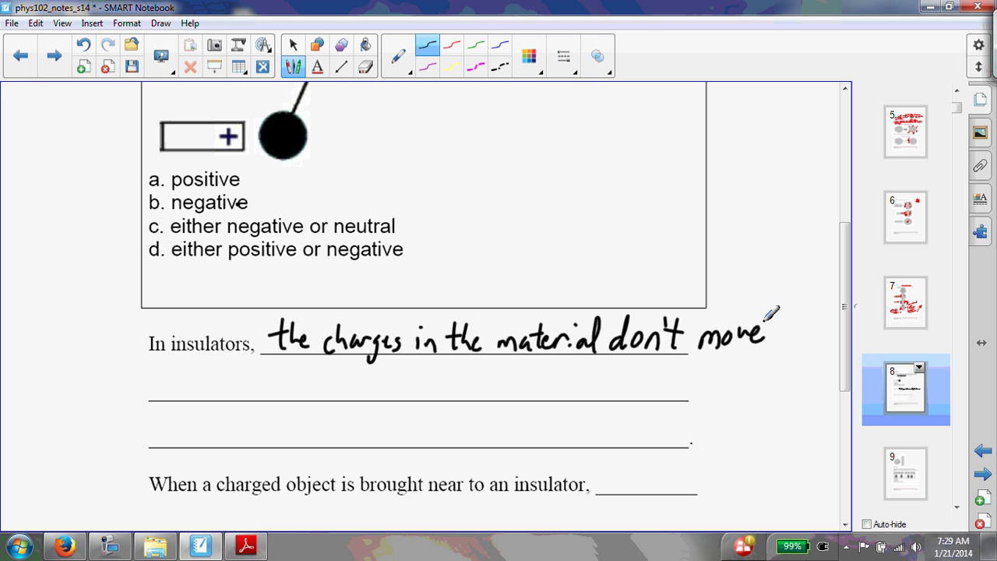
mouse_move(156, 377)
left_mouse_down()
mouse_move(211, 385)
mouse_move(223, 373)
mouse_move(254, 374)
mouse_move(276, 387)
mouse_move(324, 390)
mouse_move(381, 378)
mouse_move(387, 388)
mouse_move(408, 374)
mouse_move(472, 389)
mouse_move(523, 385)
mouse_move(563, 367)
mouse_move(607, 387)
mouse_move(690, 379)
left_mouse_up()
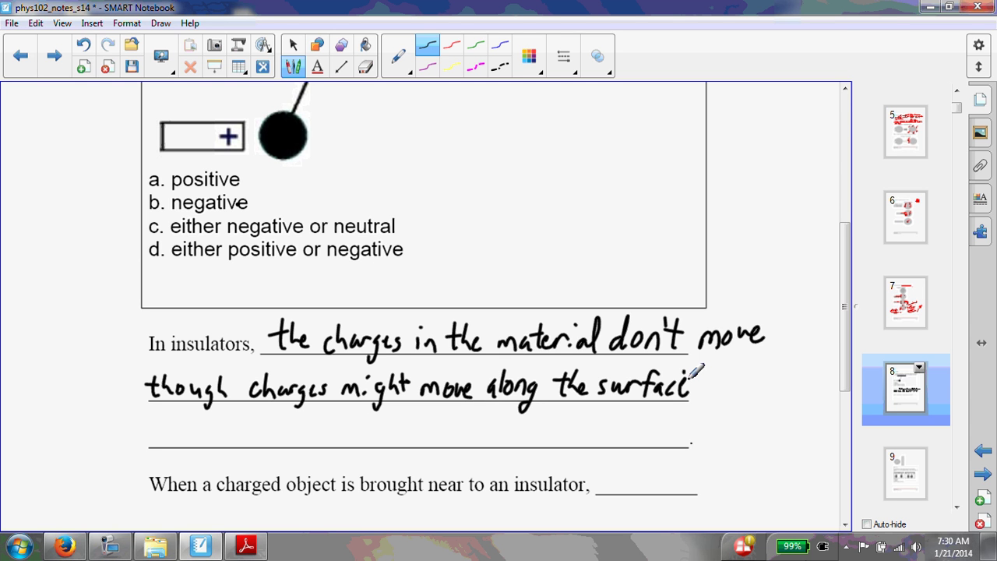
left_click(693, 387)
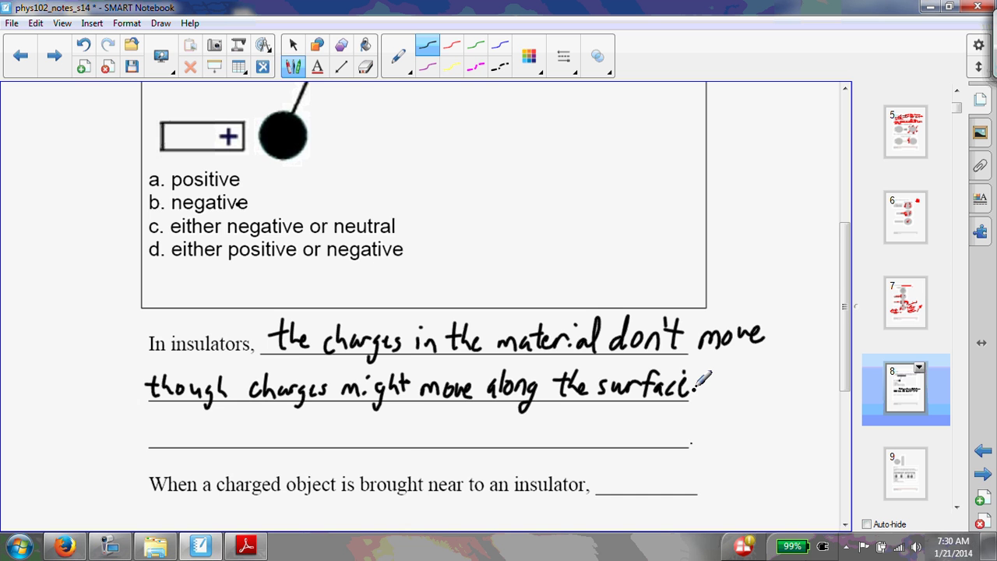
- Handwrite 'the molecules may become polarized' after 'brought near to an insulator,'
scroll(697, 390, "down", 5)
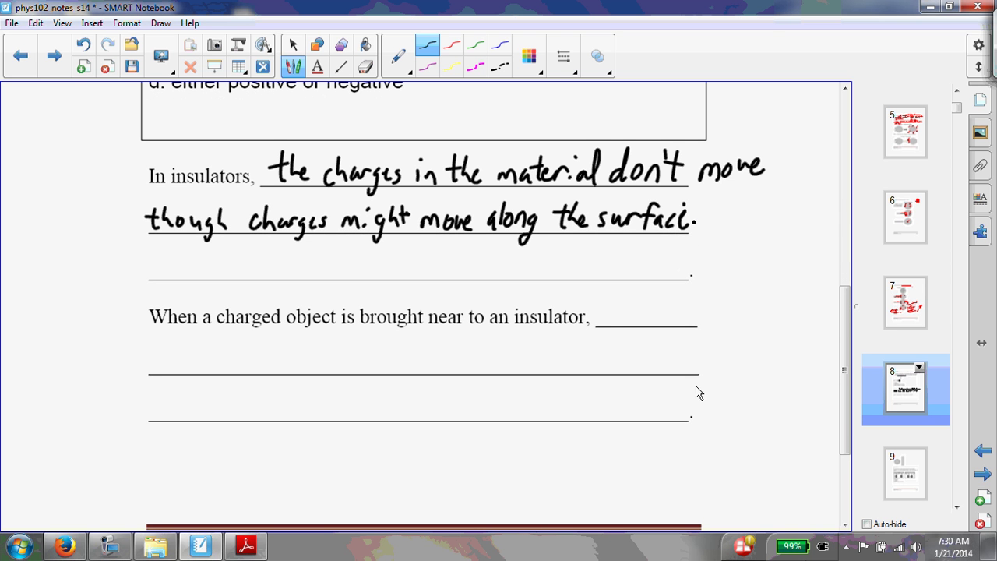
mouse_move(607, 304)
left_mouse_down()
mouse_move(605, 324)
mouse_move(618, 309)
mouse_move(641, 322)
left_mouse_up()
mouse_move(160, 374)
left_mouse_down()
mouse_move(158, 363)
mouse_move(218, 340)
mouse_move(234, 370)
mouse_move(260, 350)
mouse_move(301, 356)
mouse_move(292, 372)
mouse_move(386, 372)
mouse_move(382, 396)
left_mouse_up()
mouse_move(419, 359)
left_mouse_down()
mouse_move(444, 376)
mouse_move(584, 341)
mouse_move(596, 356)
mouse_move(653, 349)
mouse_move(662, 335)
mouse_move(675, 377)
mouse_move(690, 352)
mouse_move(703, 377)
mouse_move(720, 356)
left_mouse_up()
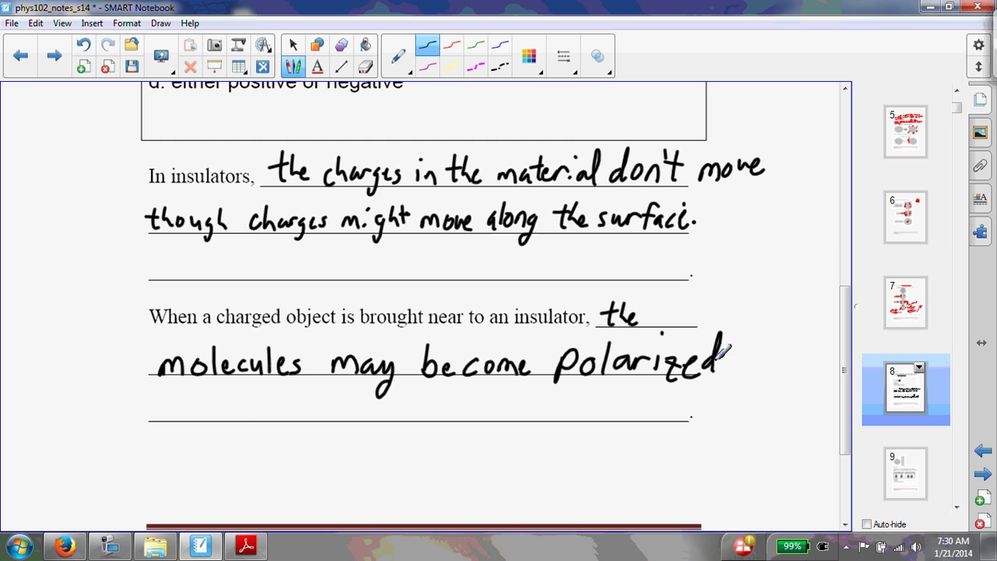
- On page 9, draw six circled minus-plus molecule pairs down the Insulator bar
left_click(899, 470)
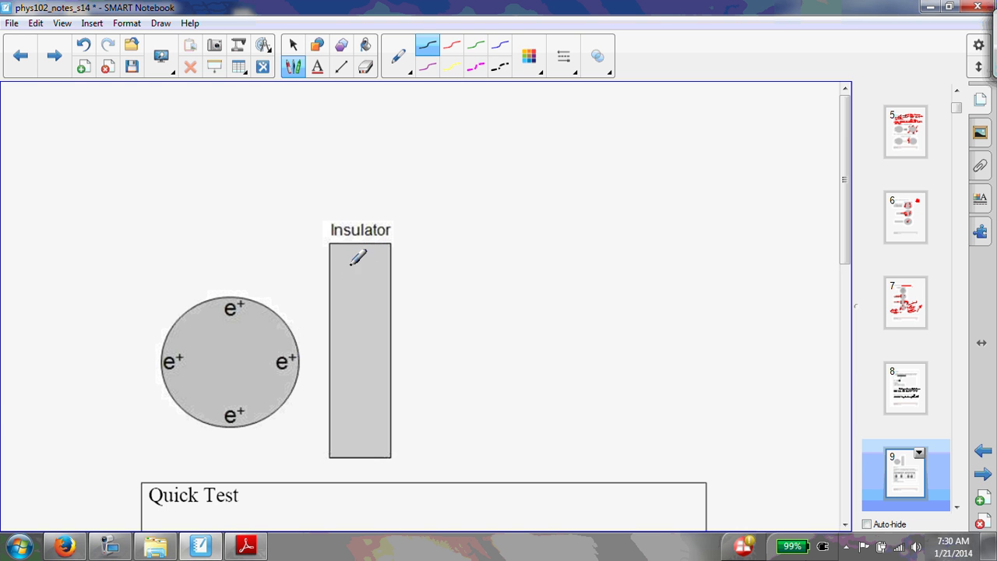
mouse_move(337, 266)
left_mouse_down()
mouse_move(385, 262)
mouse_move(378, 272)
mouse_move(333, 257)
mouse_move(392, 267)
mouse_move(387, 248)
left_mouse_up()
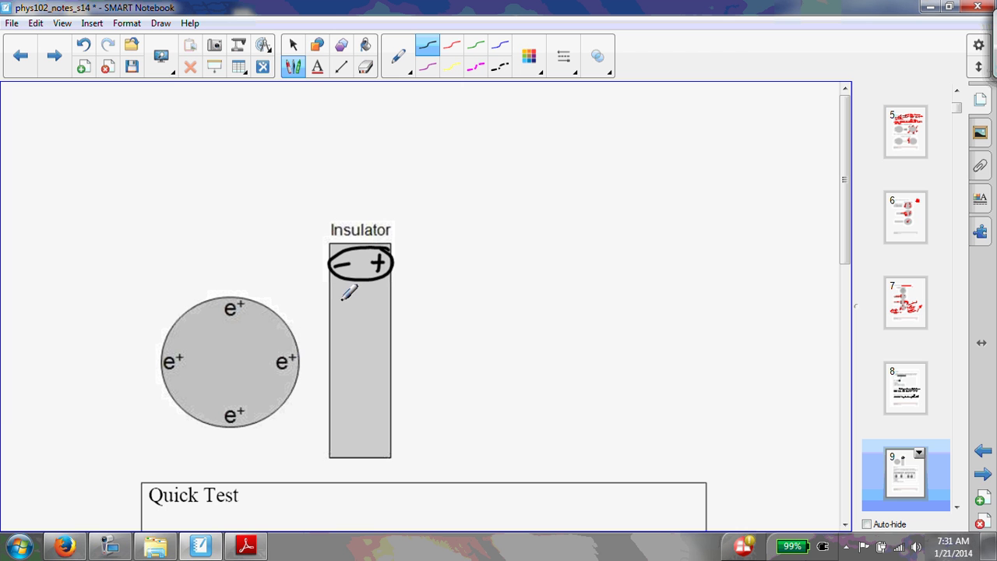
left_click_drag(330, 300, 375, 296)
mouse_move(368, 289)
left_mouse_down()
mouse_move(366, 304)
mouse_move(383, 289)
left_mouse_up()
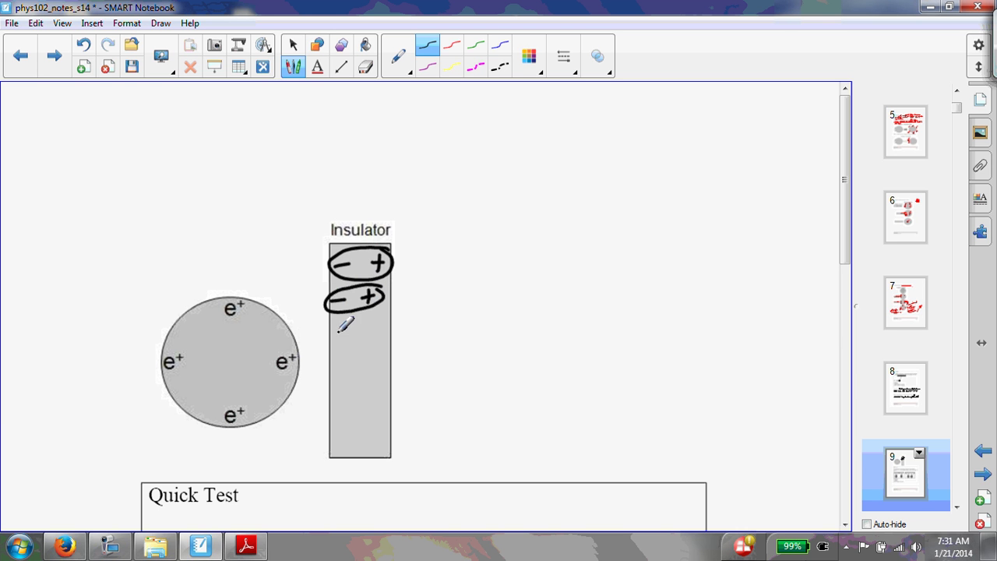
left_click_drag(330, 337, 379, 333)
mouse_move(372, 326)
left_mouse_down()
mouse_move(370, 342)
mouse_move(382, 323)
left_mouse_up()
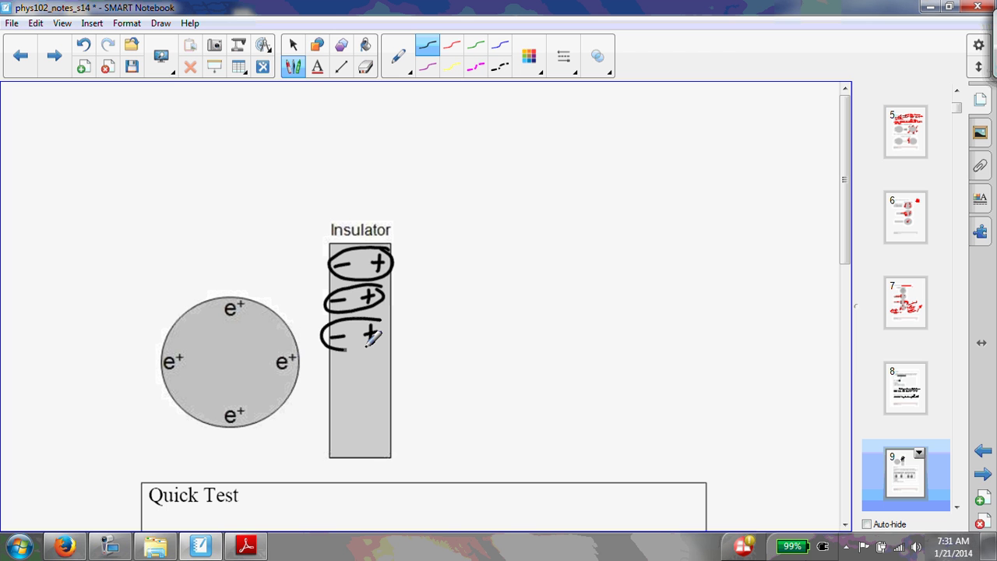
left_click_drag(334, 369, 382, 367)
mouse_move(374, 359)
left_mouse_down()
mouse_move(373, 376)
mouse_move(363, 359)
left_mouse_up()
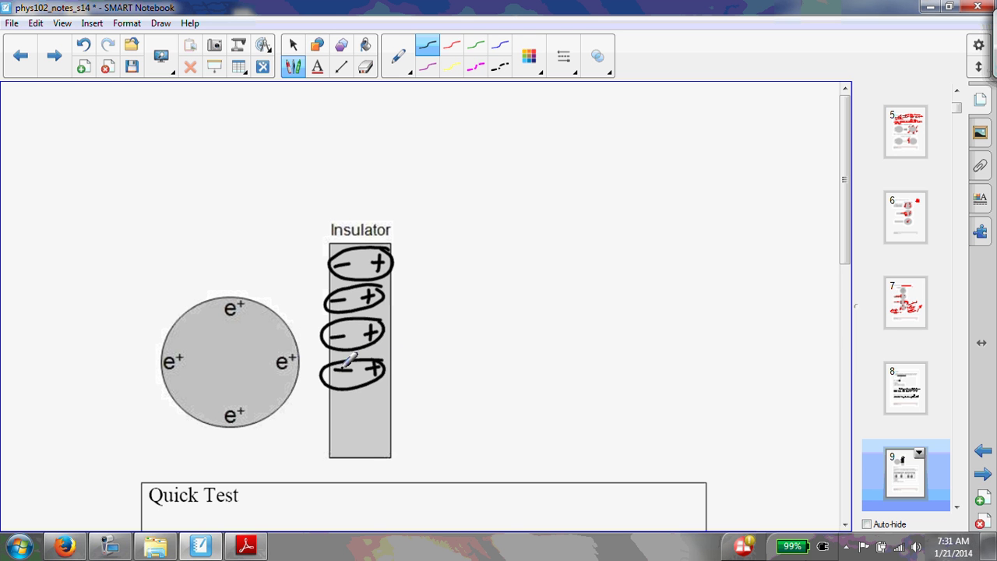
mouse_move(328, 410)
left_mouse_down()
mouse_move(374, 405)
mouse_move(371, 414)
left_mouse_up()
left_click_drag(384, 398, 382, 399)
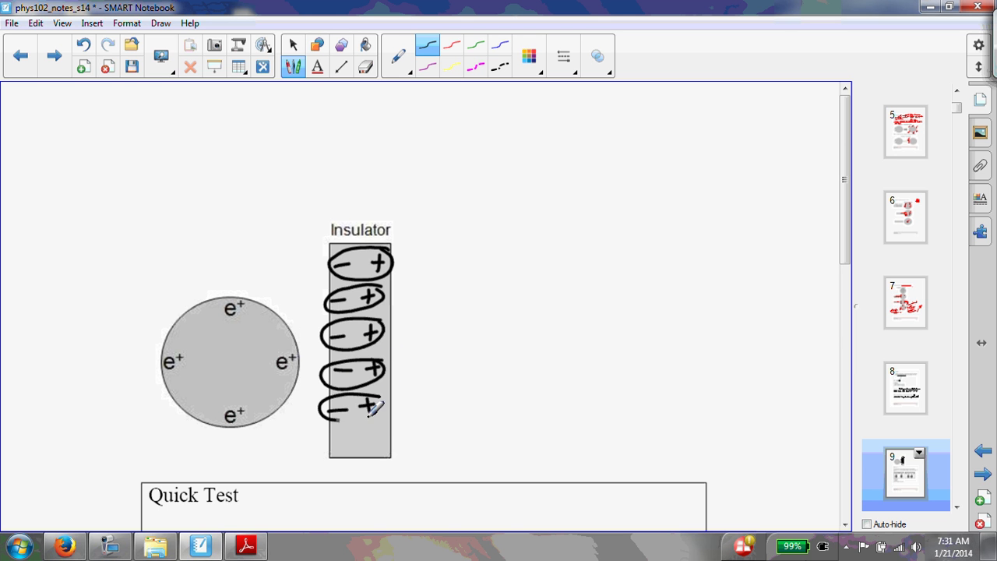
mouse_move(328, 442)
left_mouse_down()
mouse_move(381, 437)
mouse_move(373, 450)
left_mouse_up()
mouse_move(385, 428)
left_mouse_down()
mouse_move(392, 437)
mouse_move(320, 418)
left_mouse_up()
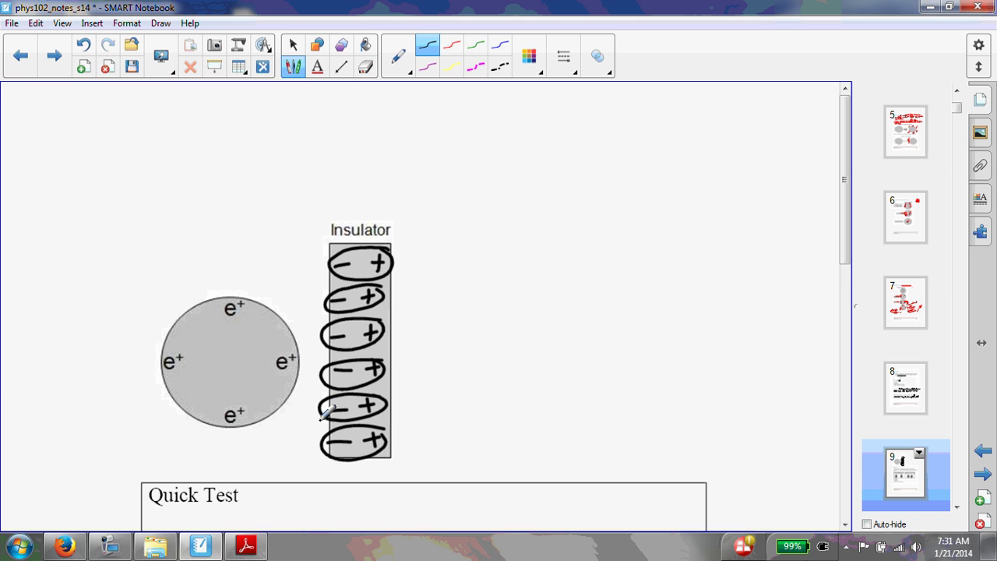
- Draw a balloon oval filled with minus signs and three small paper scraps below it
scroll(323, 417, "down", 3)
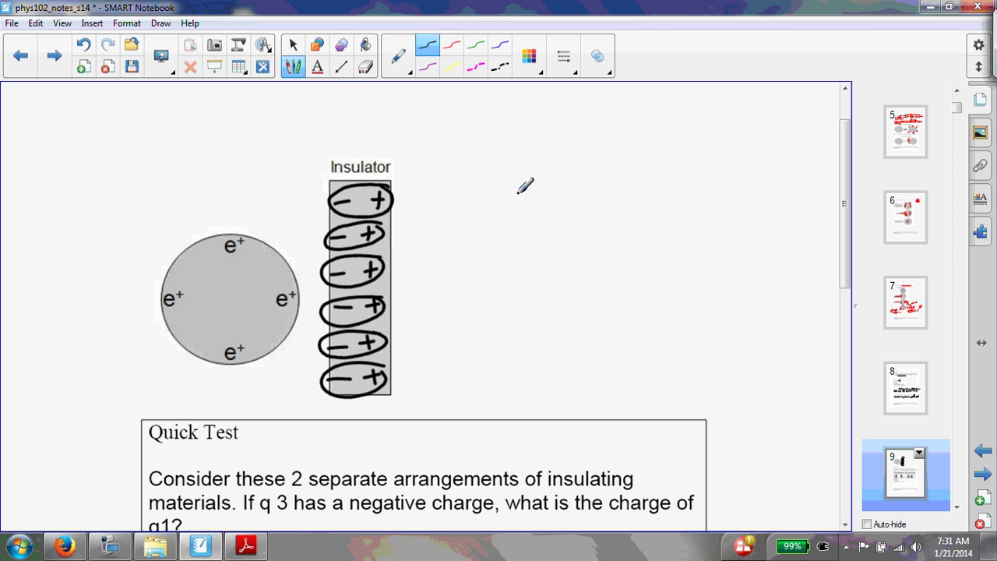
mouse_move(485, 173)
left_mouse_down()
mouse_move(656, 143)
mouse_move(573, 259)
mouse_move(503, 158)
left_mouse_up()
left_click_drag(515, 243, 545, 236)
left_click_drag(592, 233, 659, 190)
left_click_drag(603, 159, 630, 153)
left_click_drag(524, 166, 553, 156)
left_click_drag(524, 205, 495, 216)
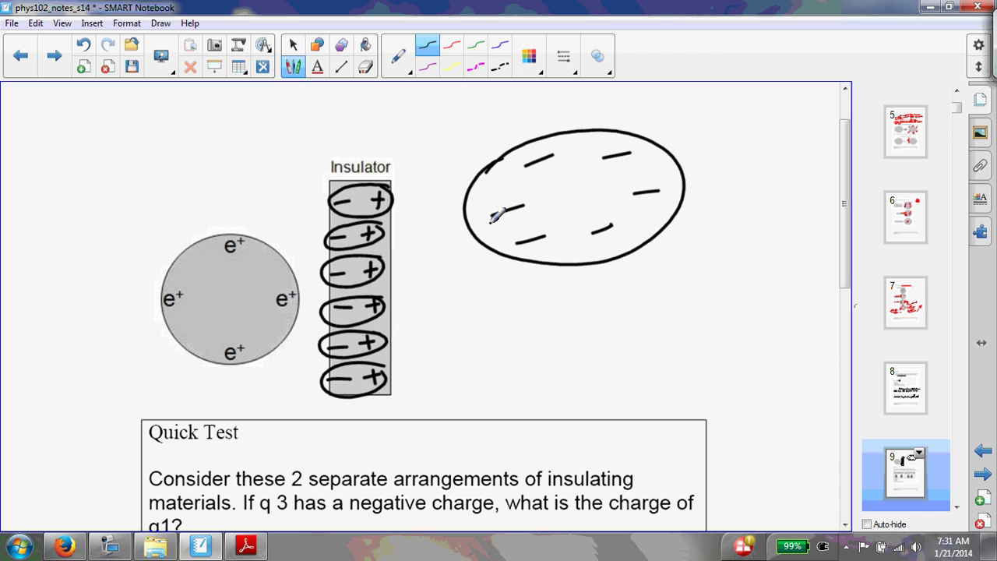
mouse_move(527, 324)
left_mouse_down()
mouse_move(525, 343)
mouse_move(527, 325)
left_mouse_up()
mouse_move(597, 316)
left_mouse_down()
mouse_move(568, 346)
mouse_move(597, 318)
left_mouse_up()
mouse_move(666, 301)
left_mouse_down()
mouse_move(643, 315)
mouse_move(666, 302)
left_mouse_up()
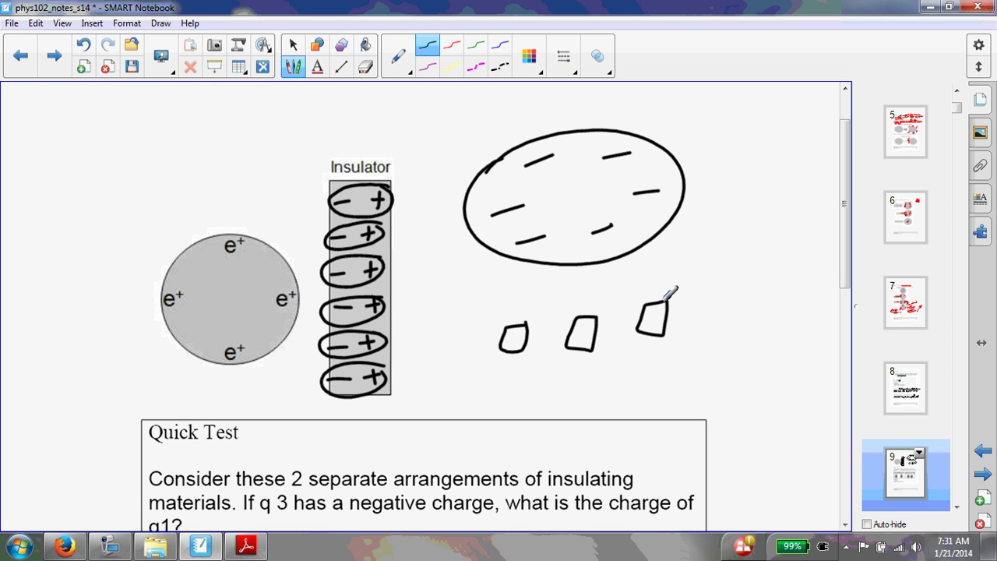
- Mark plus and minus charges on each paper scrap and draw an arrow toward the balloon
left_click_drag(574, 322, 590, 321)
left_click_drag(582, 316, 582, 328)
left_click(582, 337)
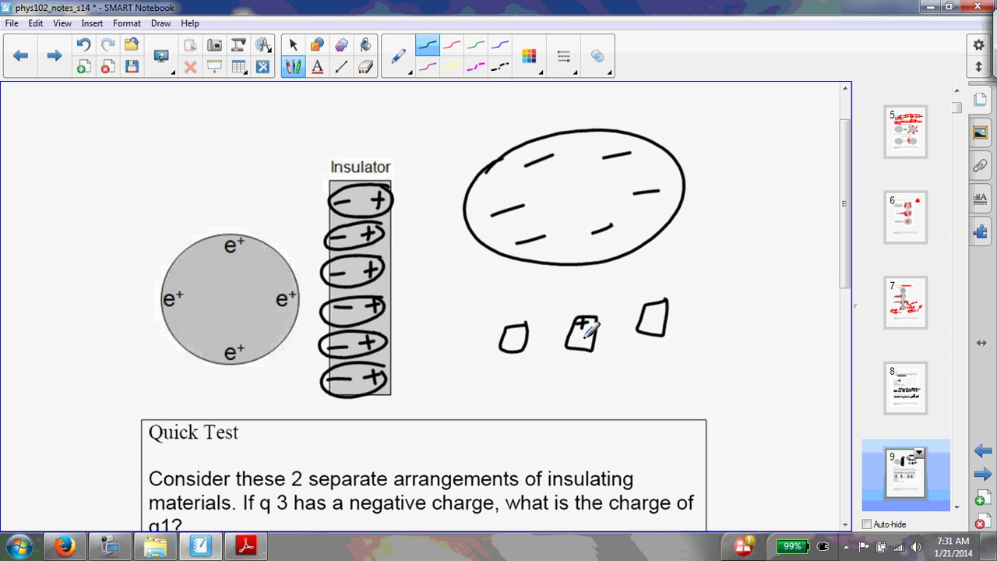
left_click_drag(509, 328, 520, 327)
left_click_drag(514, 321, 514, 332)
left_click(513, 341)
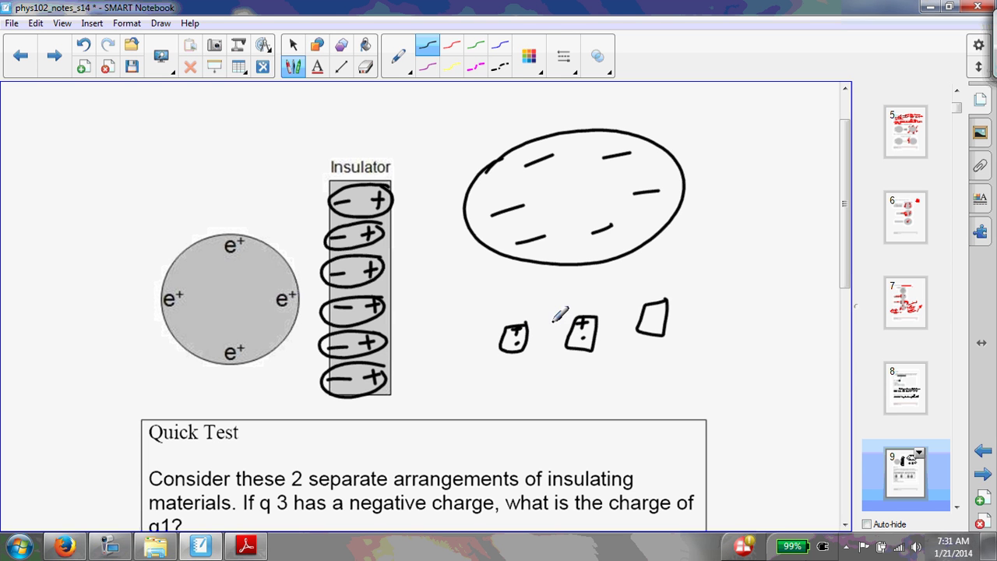
mouse_move(650, 310)
left_mouse_down()
mouse_move(662, 309)
mouse_move(658, 321)
left_mouse_up()
left_click(659, 321)
mouse_move(574, 336)
left_mouse_down()
mouse_move(587, 335)
mouse_move(611, 257)
mouse_move(619, 265)
left_mouse_up()
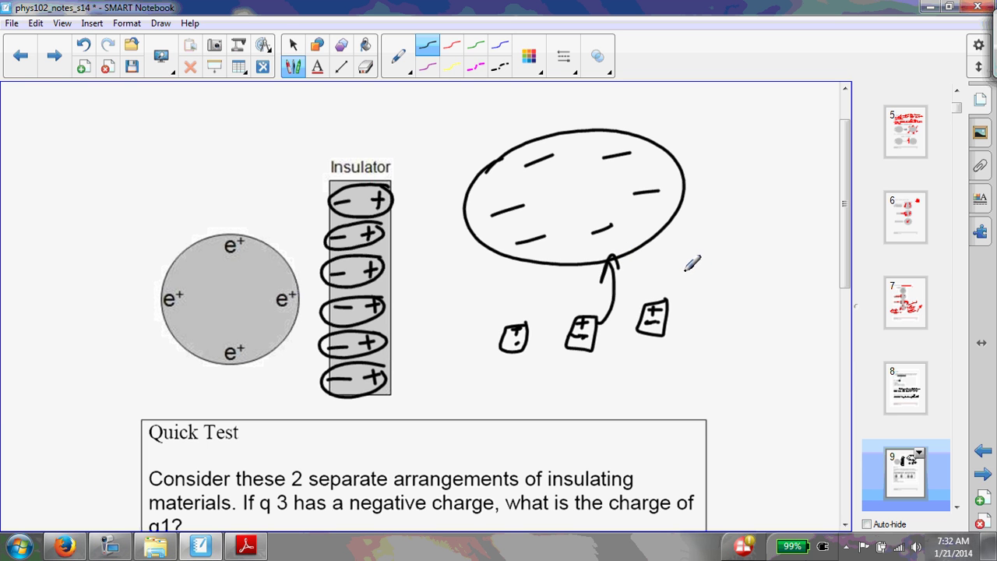
mouse_move(678, 274)
left_mouse_down()
mouse_move(794, 147)
mouse_move(763, 195)
left_mouse_up()
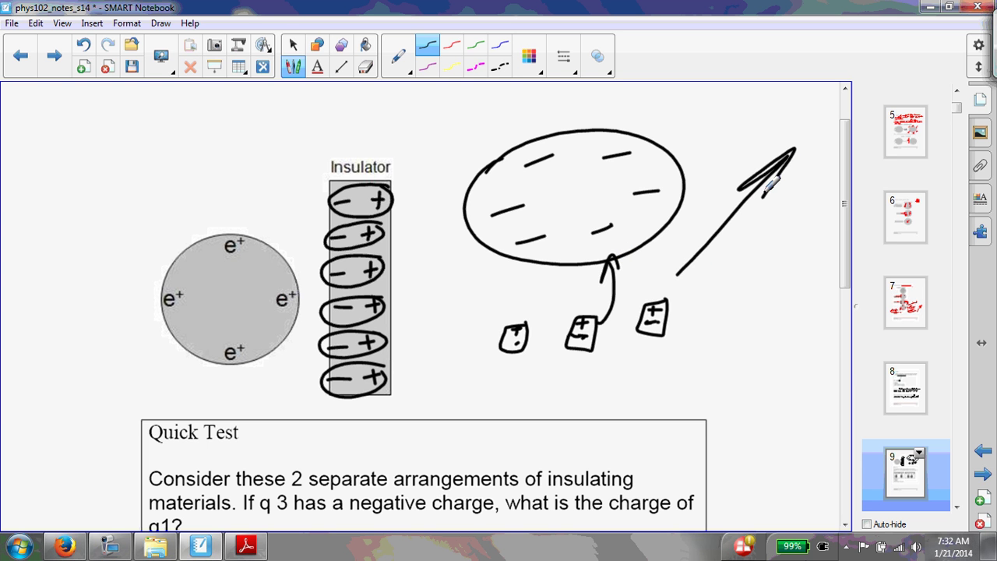
- Open page 10, the Coulomb's Law slide with charges q1 and q2 separated by r
scroll(770, 183, "down", 5)
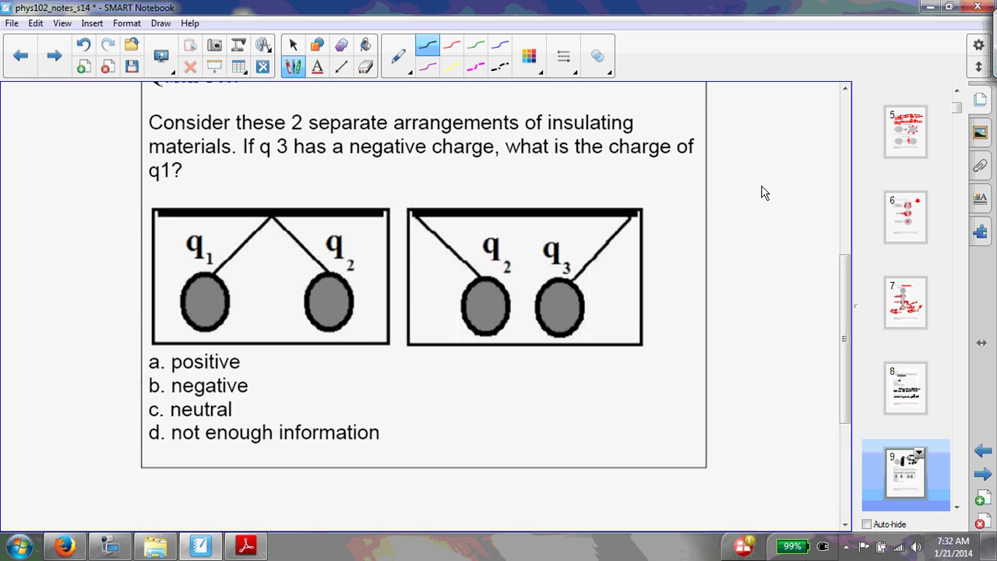
scroll(416, 272, "down", 3)
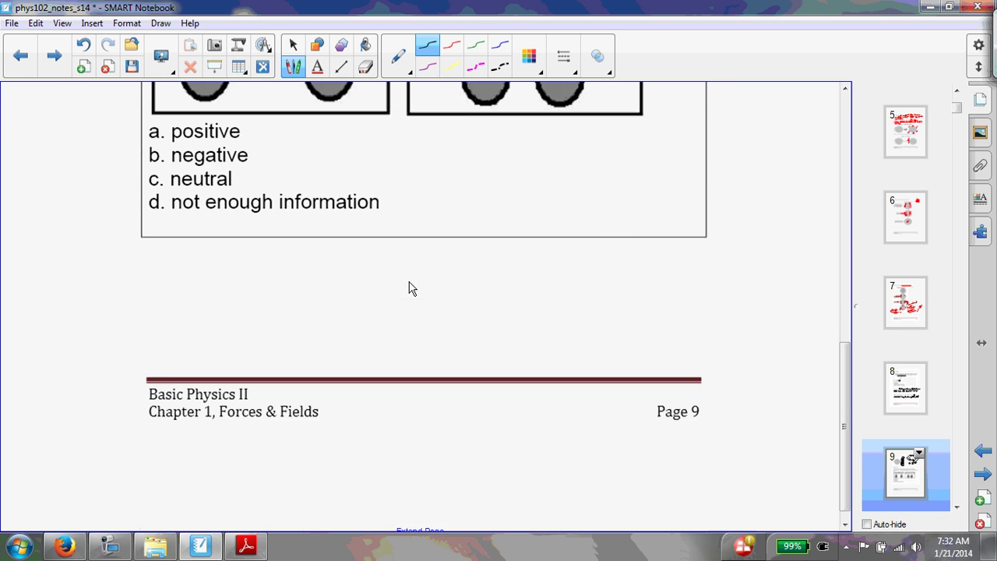
left_click(957, 507)
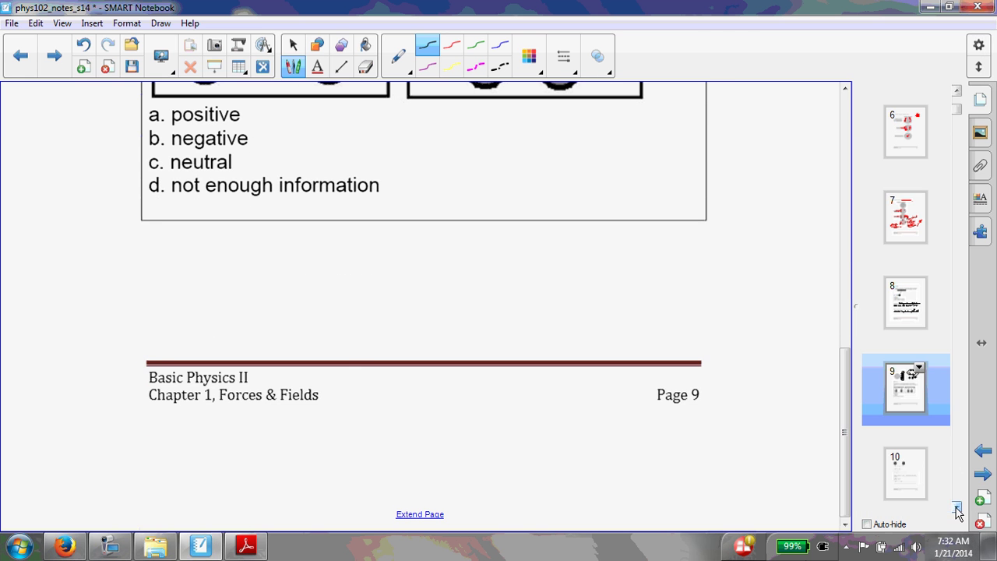
left_click(918, 481)
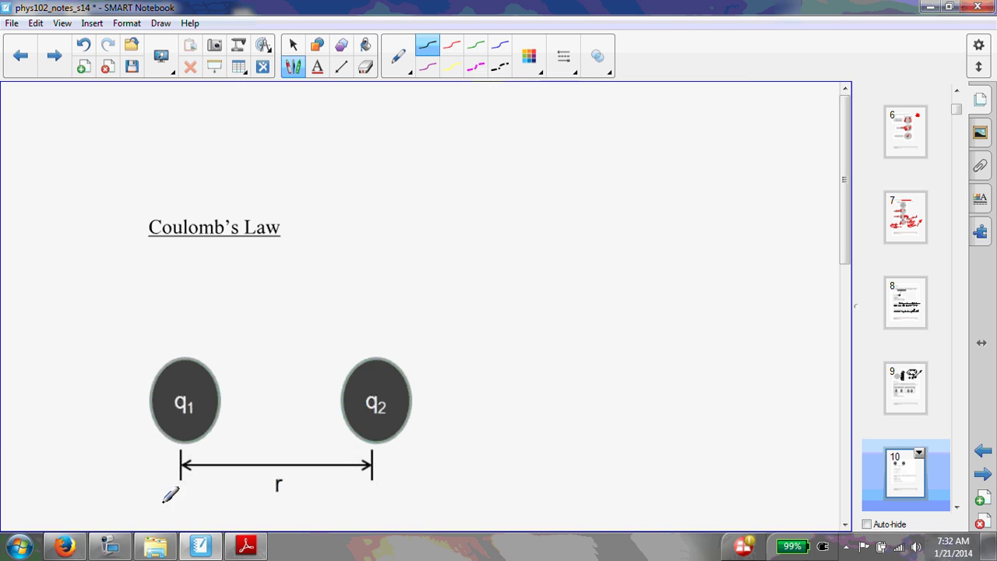